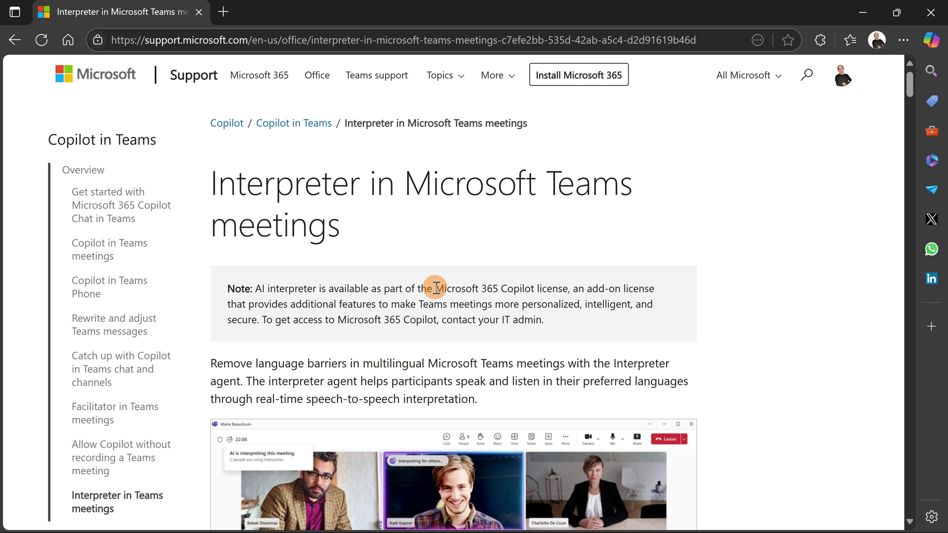
- Read the Microsoft 365 Copilot licence note and introduction in the support article on Interpreter in Teams meetings
{"action": "left_click_drag", "start_coordinate": [436, 288], "coordinate": [571, 289]}
{"action": "left_click", "coordinate": [764, 289]}
{"action": "scroll", "coordinate": [346, 341], "scroll_direction": "down", "scroll_amount": 2}
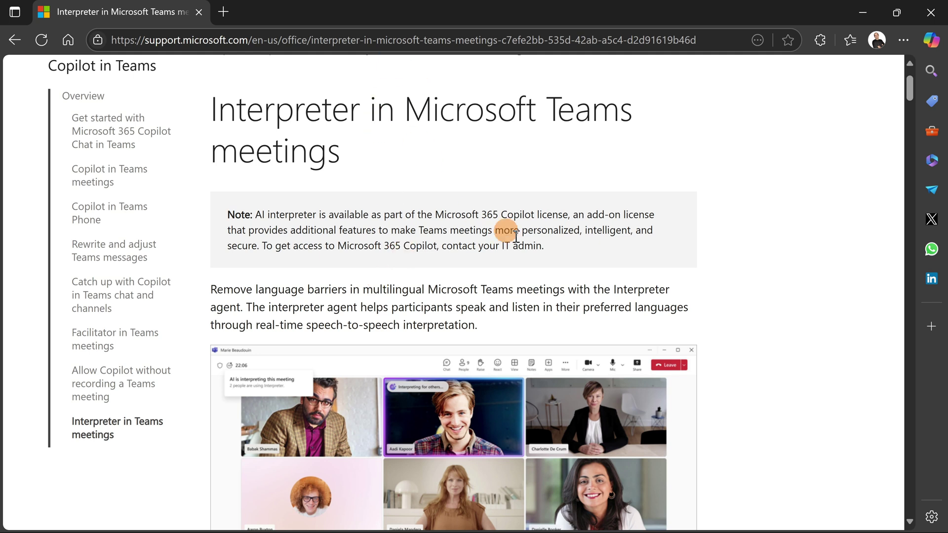
{"action": "scroll", "coordinate": [612, 277], "scroll_direction": "up", "scroll_amount": 2}
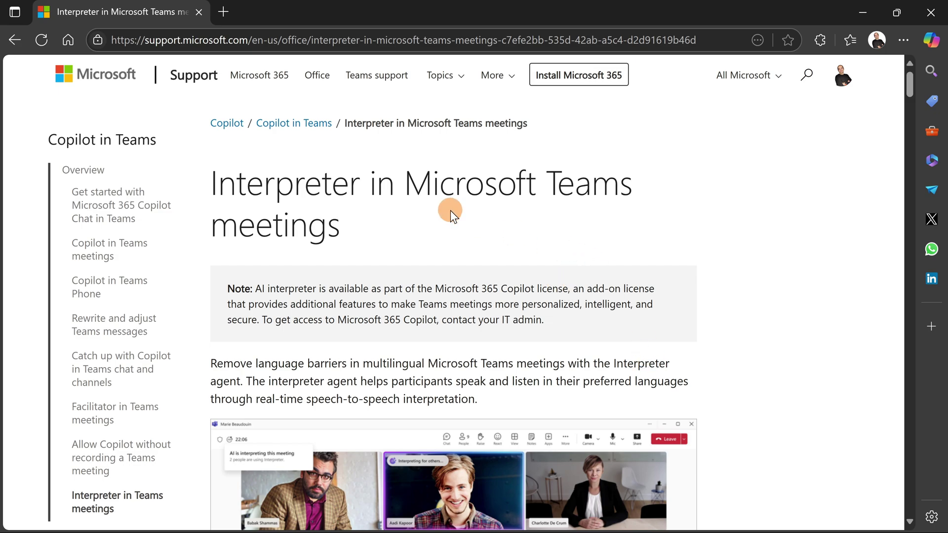
- Switch to Microsoft Teams and join the Wednesday 23 July occurrence of Project X recurring meetings from the calendar with computer audio
{"action": "key", "text": "alt+Tab"}
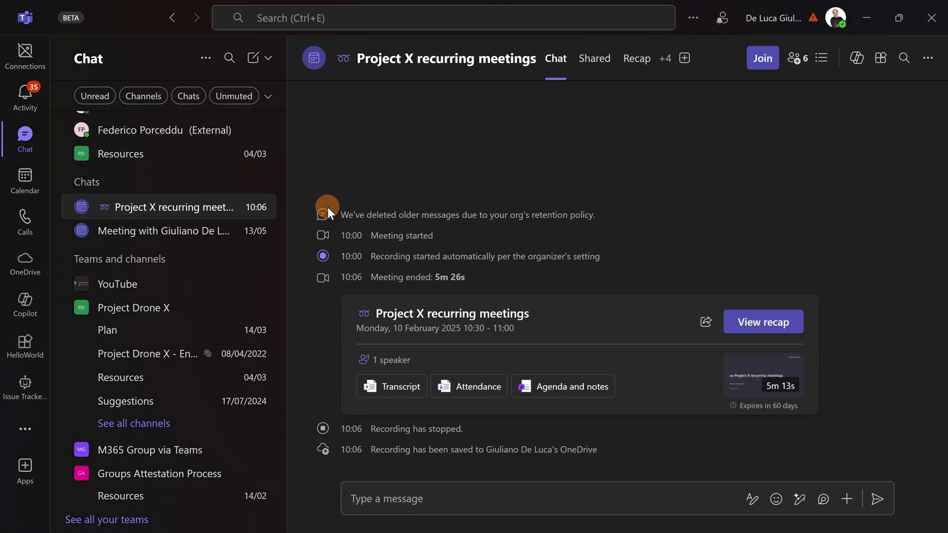
{"action": "left_click", "coordinate": [20, 191]}
{"action": "scroll", "coordinate": [268, 242], "scroll_direction": "up", "scroll_amount": 5}
{"action": "scroll", "coordinate": [268, 242], "scroll_direction": "up", "scroll_amount": 4}
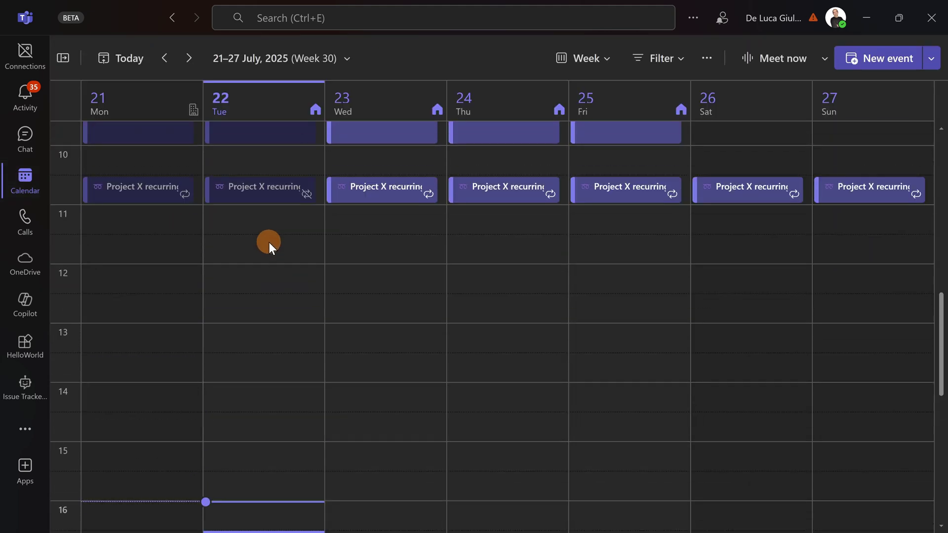
{"action": "double_click", "coordinate": [362, 195]}
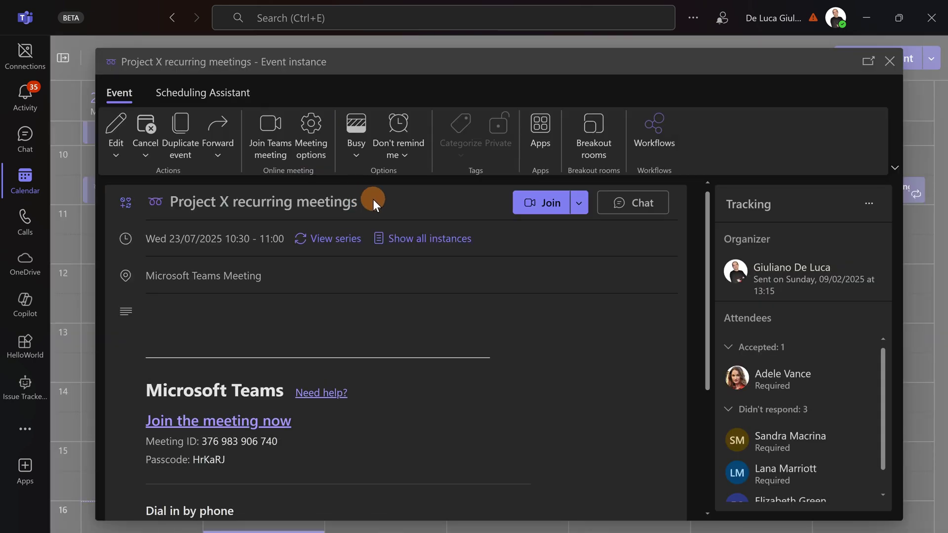
{"action": "left_click", "coordinate": [546, 211]}
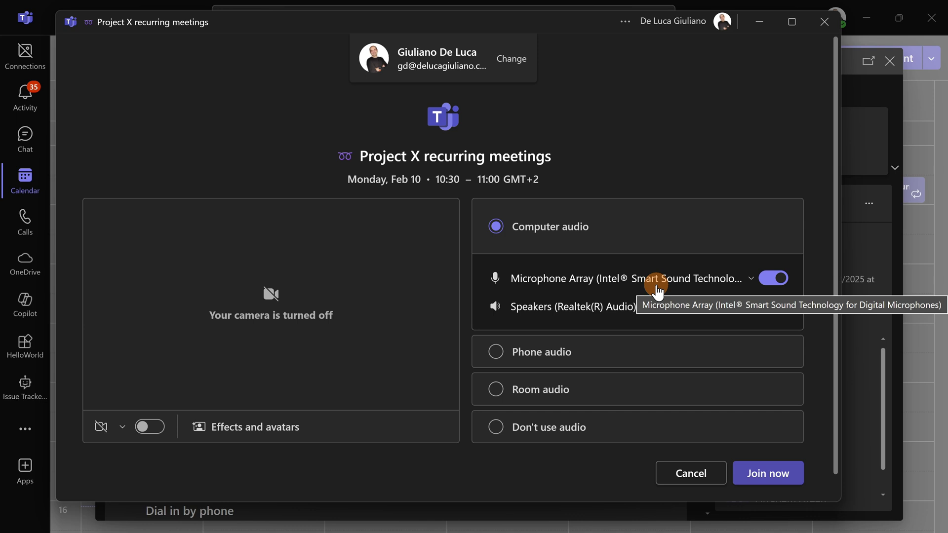
{"action": "left_click", "coordinate": [759, 475]}
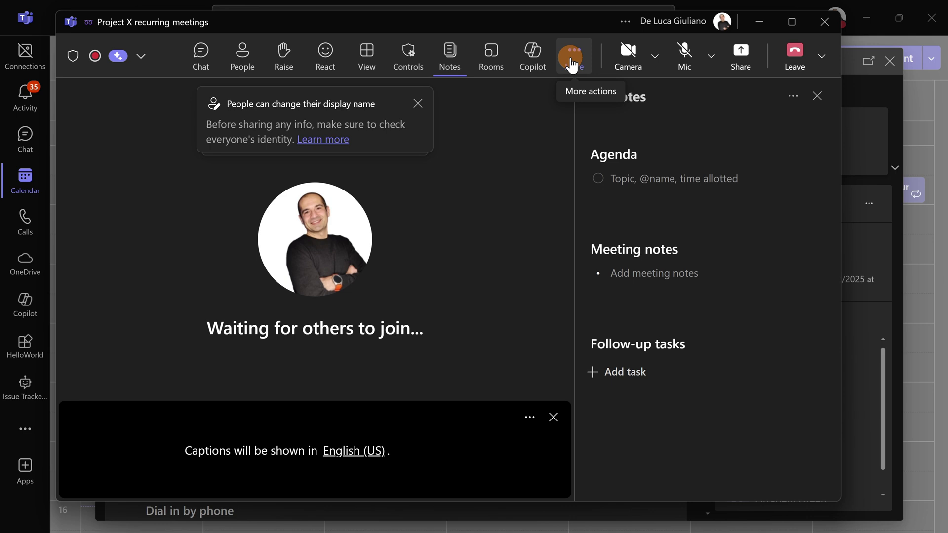
- Turn on Interpreter for yourself in the running meeting
{"action": "left_click", "coordinate": [572, 65]}
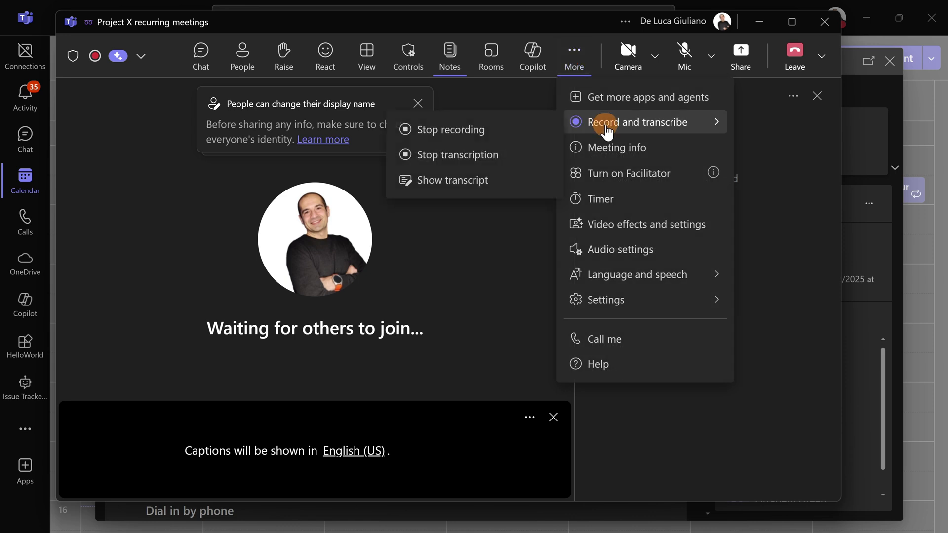
{"action": "mouse_move", "coordinate": [625, 278]}
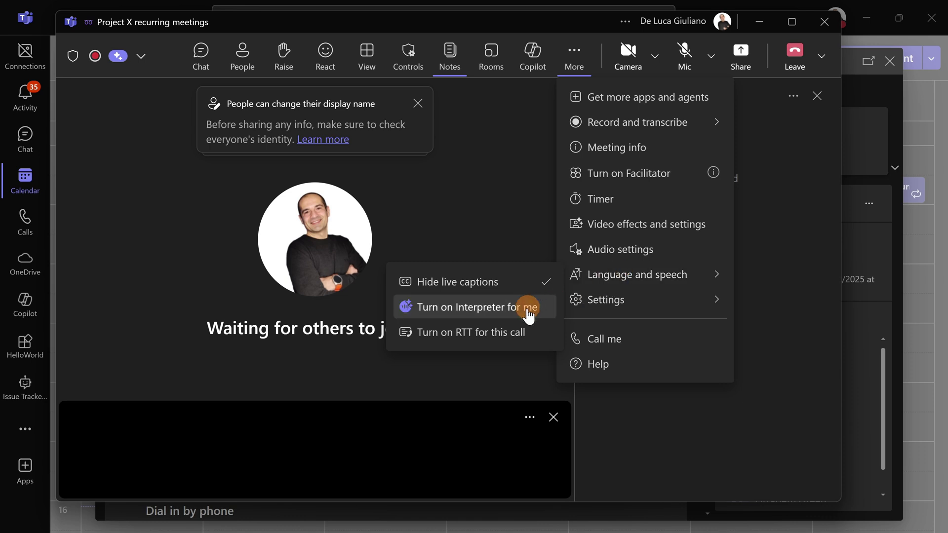
{"action": "left_click", "coordinate": [440, 314]}
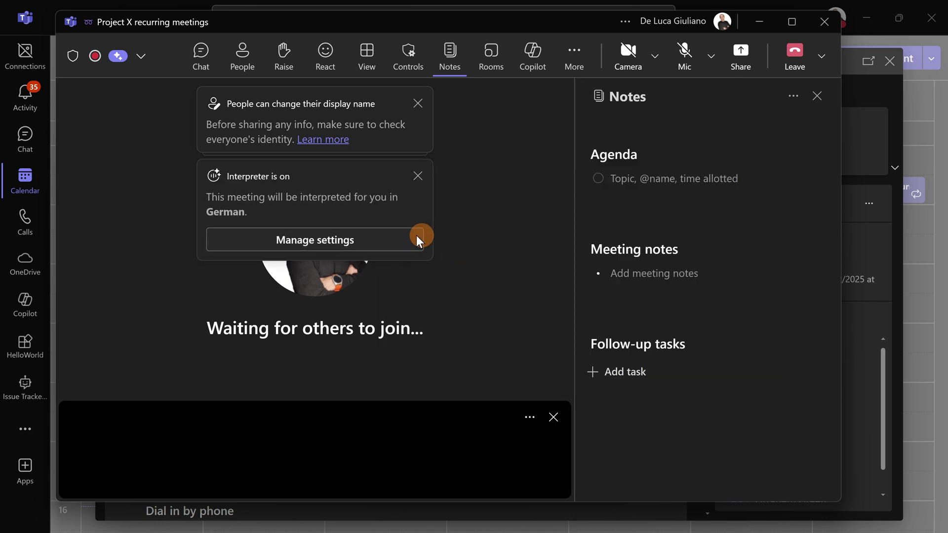
- In the Interpreter settings, look at the automated voice options, then choose Simulate my voice and confirm
{"action": "left_click", "coordinate": [329, 242]}
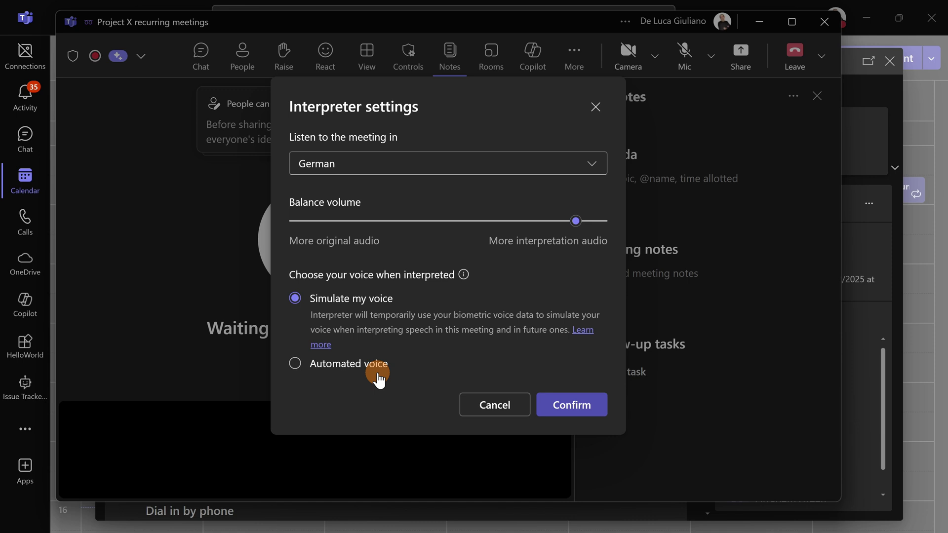
{"action": "left_click", "coordinate": [378, 365]}
{"action": "left_click", "coordinate": [380, 371]}
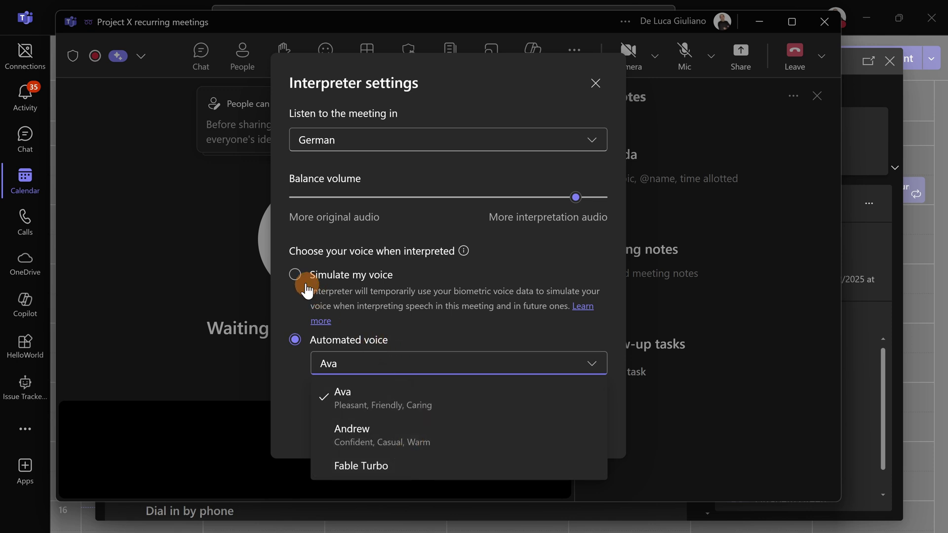
{"action": "left_click", "coordinate": [305, 287]}
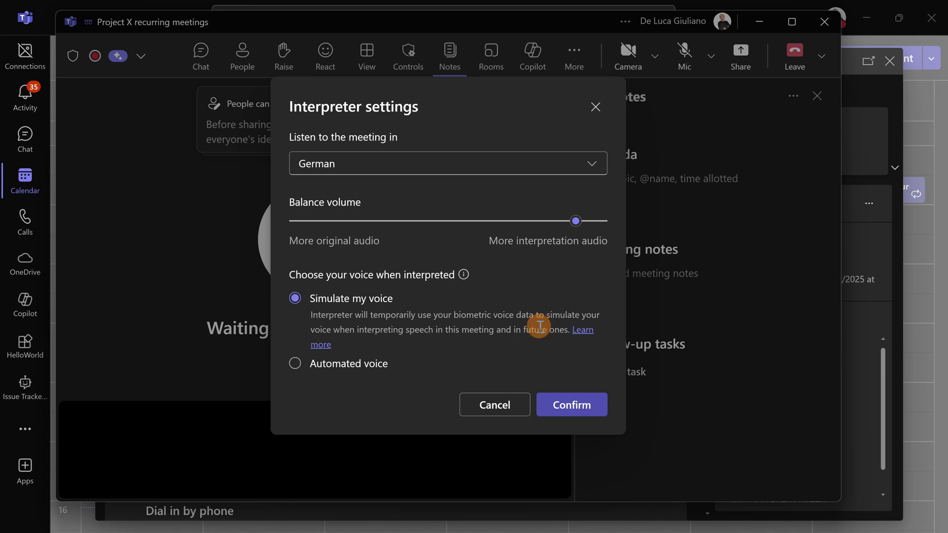
{"action": "left_click", "coordinate": [567, 409]}
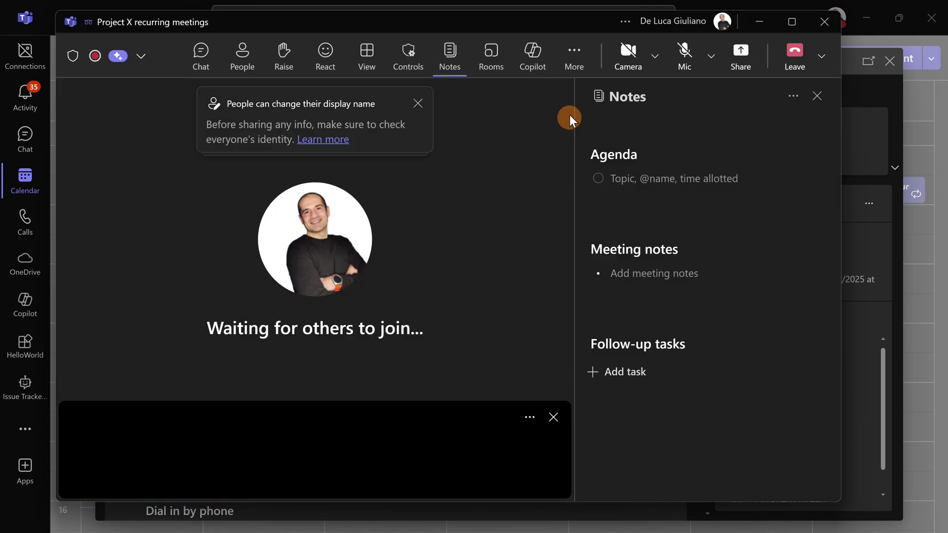
- Reopen the Interpreter settings from the meeting's language and speech options, review them and confirm
{"action": "left_click", "coordinate": [571, 61]}
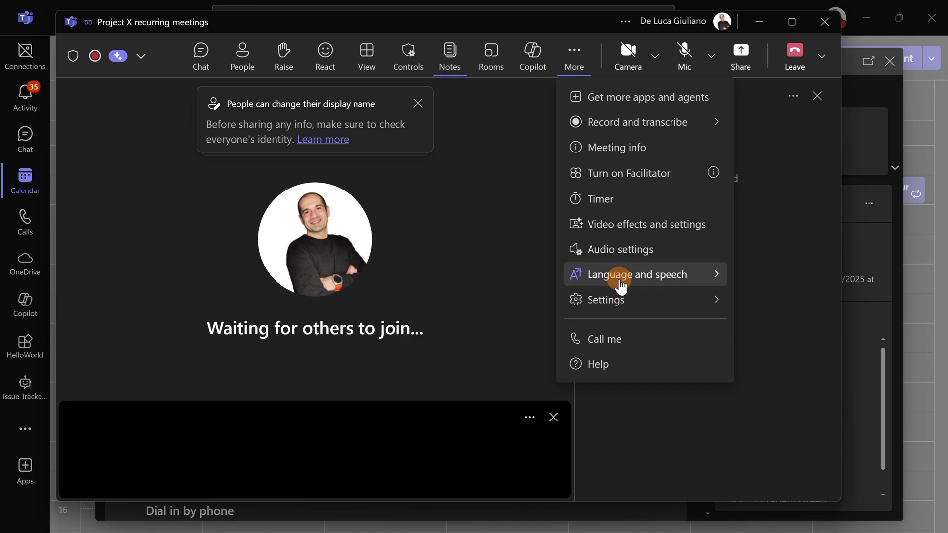
{"action": "mouse_move", "coordinate": [620, 286]}
{"action": "mouse_move", "coordinate": [453, 312]}
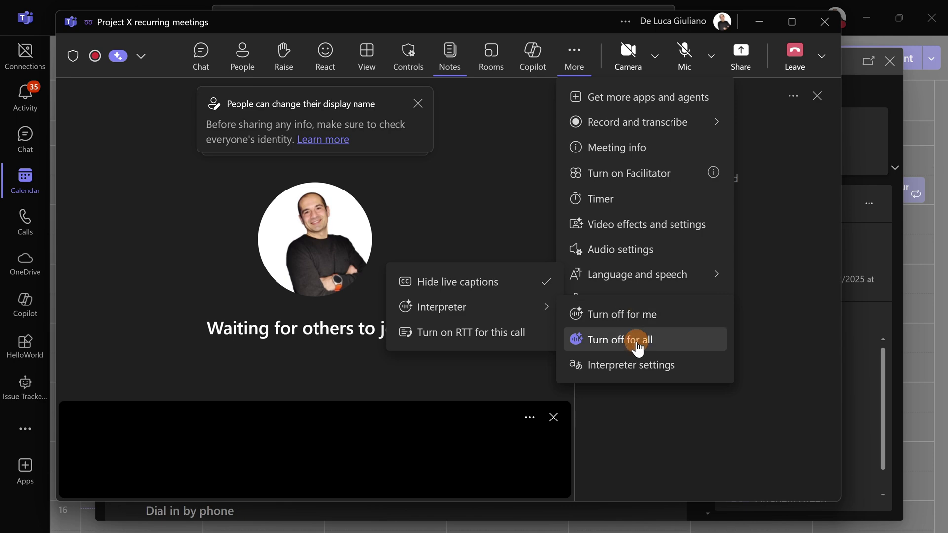
{"action": "left_click", "coordinate": [637, 364]}
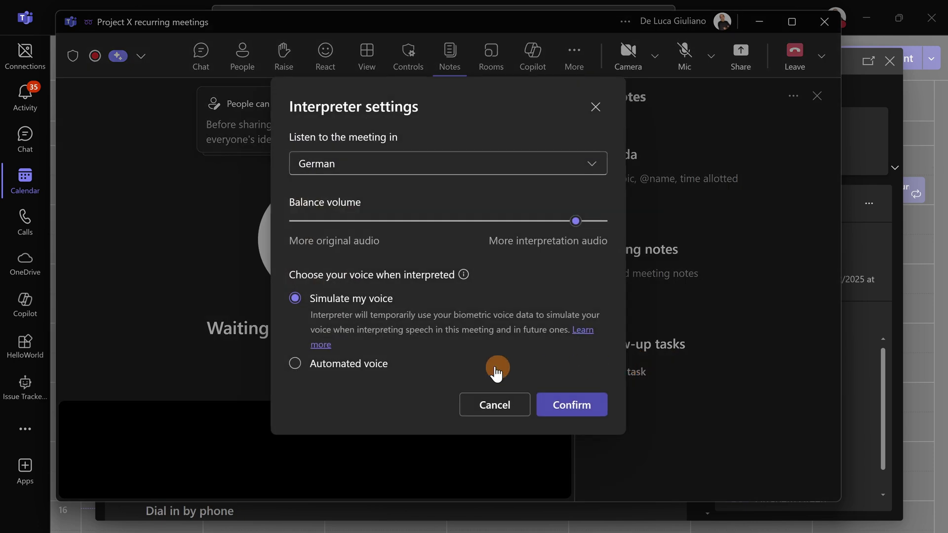
{"action": "left_click", "coordinate": [563, 406]}
- Unmute the microphone and agree to the use of audio and video in the meeting
{"action": "left_click", "coordinate": [351, 254]}
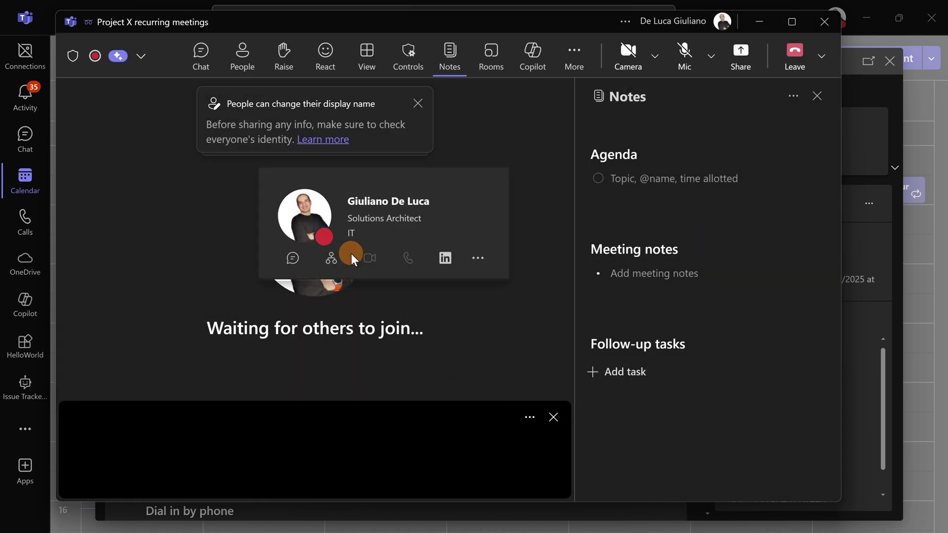
{"action": "left_click", "coordinate": [685, 54]}
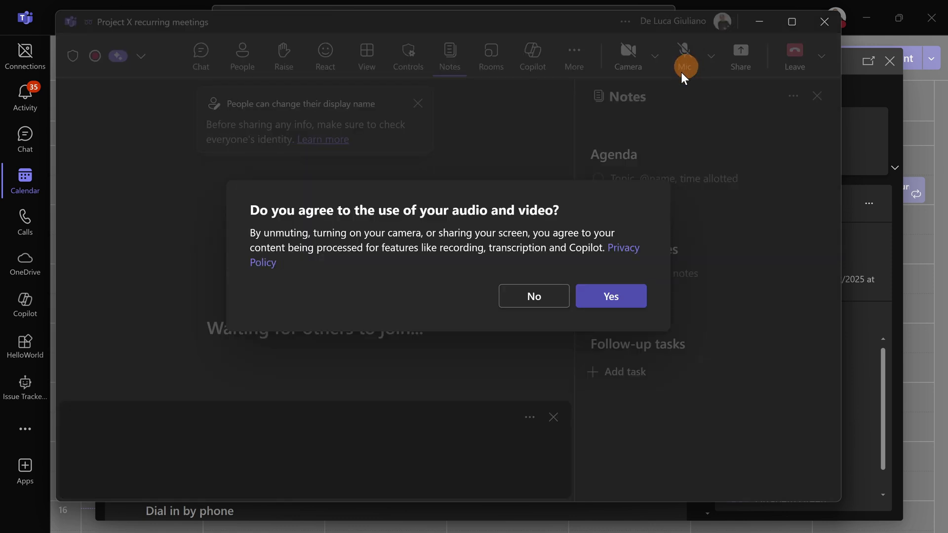
{"action": "left_click", "coordinate": [620, 298]}
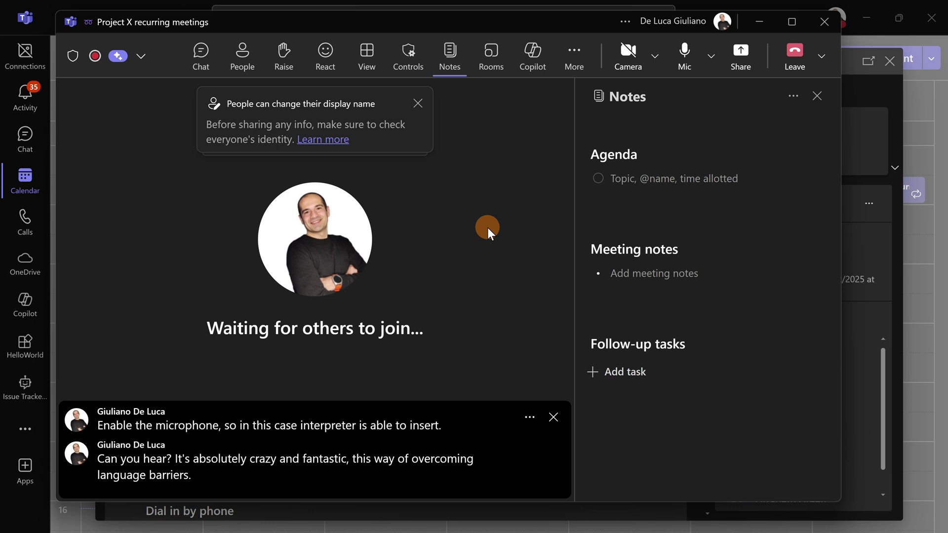
{"action": "left_click", "coordinate": [574, 47]}
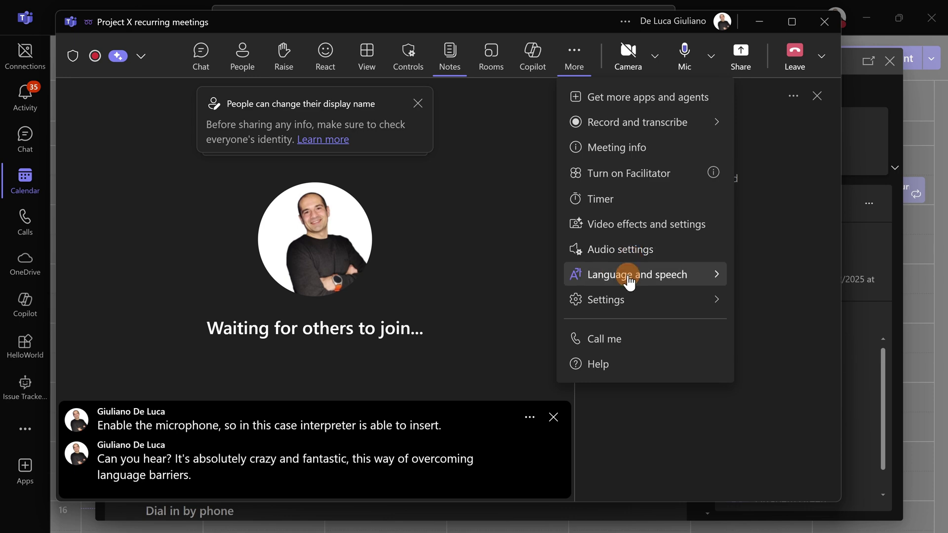
{"action": "mouse_move", "coordinate": [627, 275]}
{"action": "left_click", "coordinate": [473, 341]}
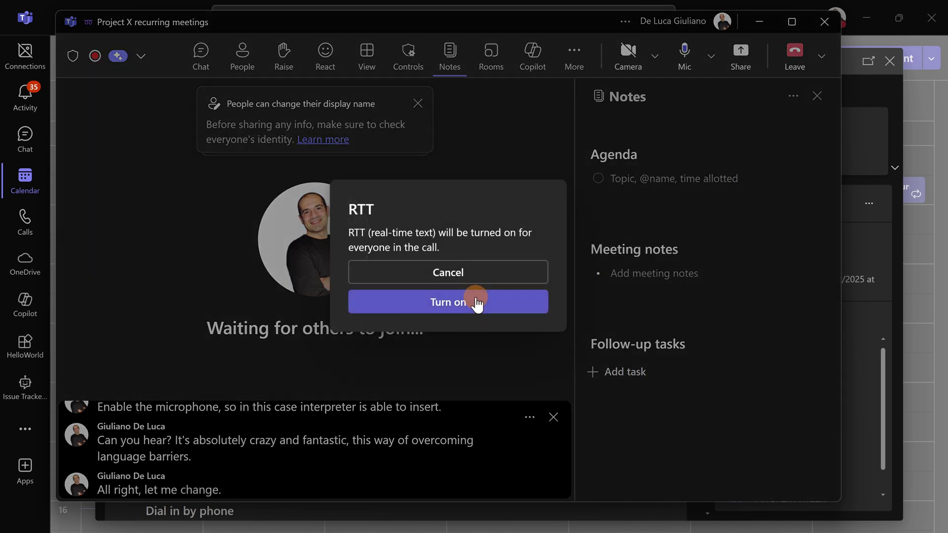
{"action": "left_click", "coordinate": [493, 273]}
- Change the Interpreter language for listening to the meeting to Spanish and confirm the settings
{"action": "left_click", "coordinate": [574, 48]}
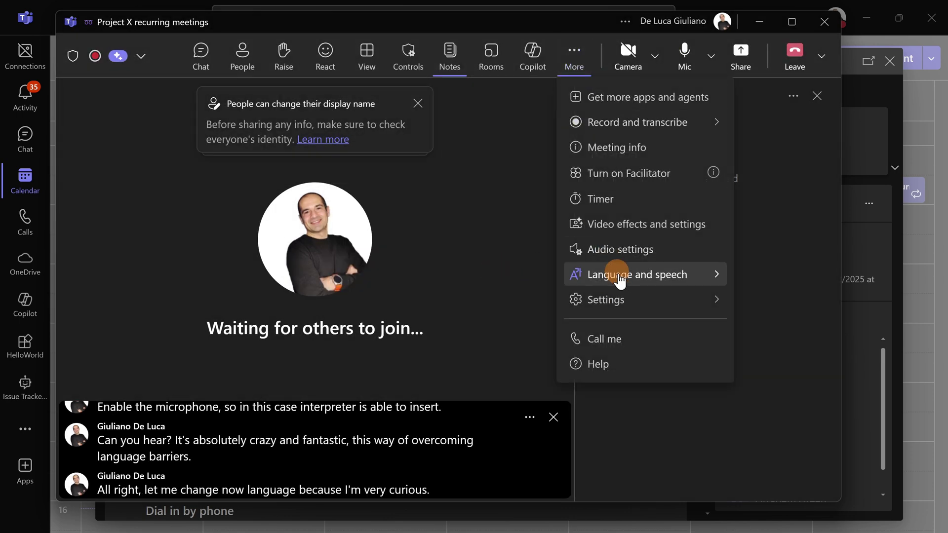
{"action": "mouse_move", "coordinate": [575, 276]}
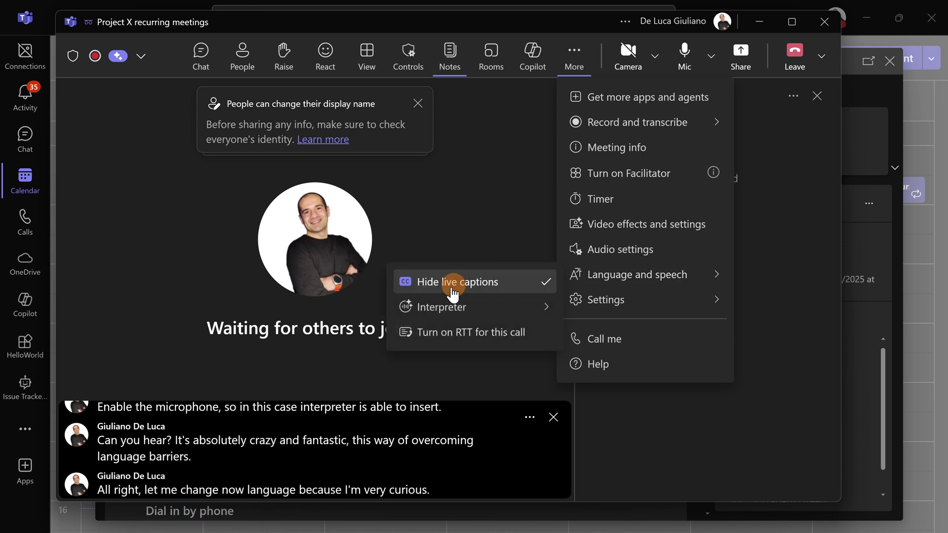
{"action": "mouse_move", "coordinate": [509, 310]}
{"action": "left_click", "coordinate": [624, 364]}
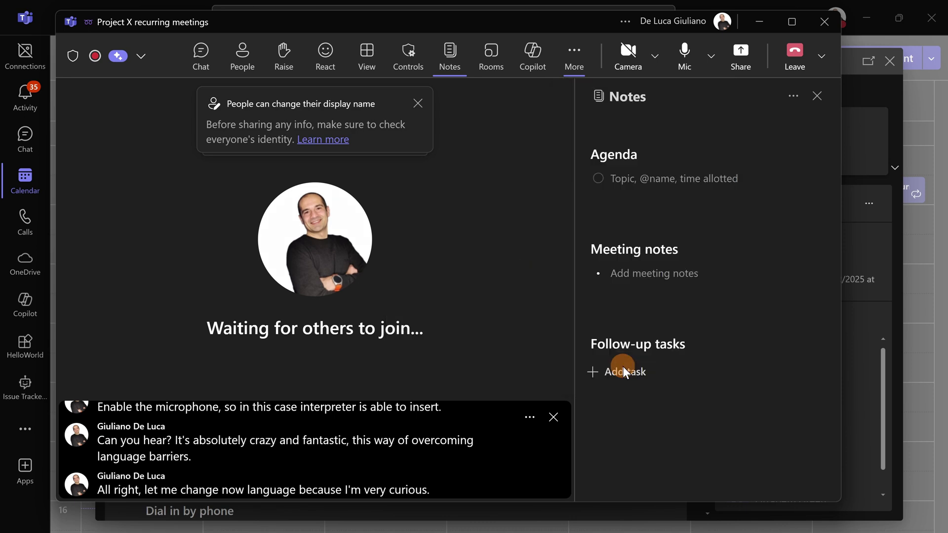
{"action": "left_click", "coordinate": [475, 166]}
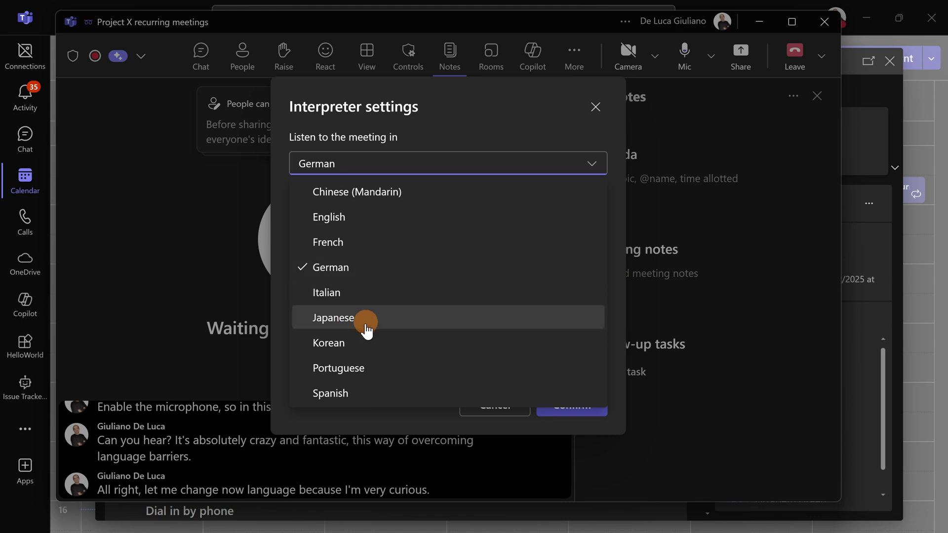
{"action": "left_click", "coordinate": [370, 393]}
{"action": "left_click", "coordinate": [579, 406]}
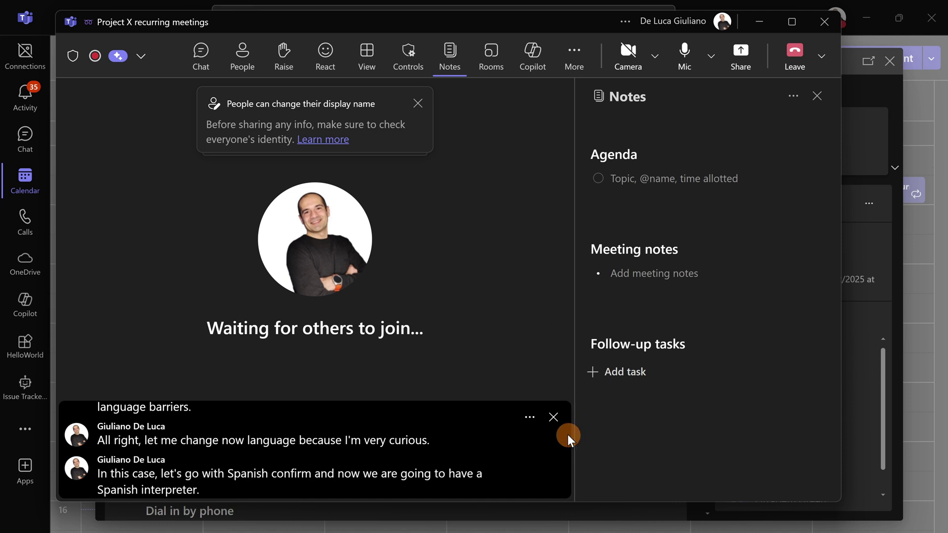
- Open the live captions' language settings, try Spanish as the spoken language, and set it back to English
{"action": "left_click", "coordinate": [530, 417]}
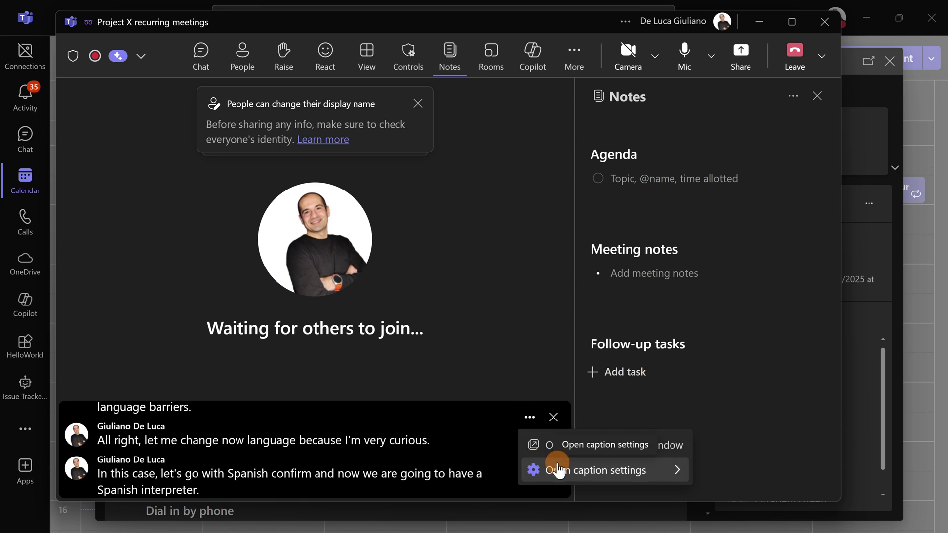
{"action": "mouse_move", "coordinate": [558, 470]}
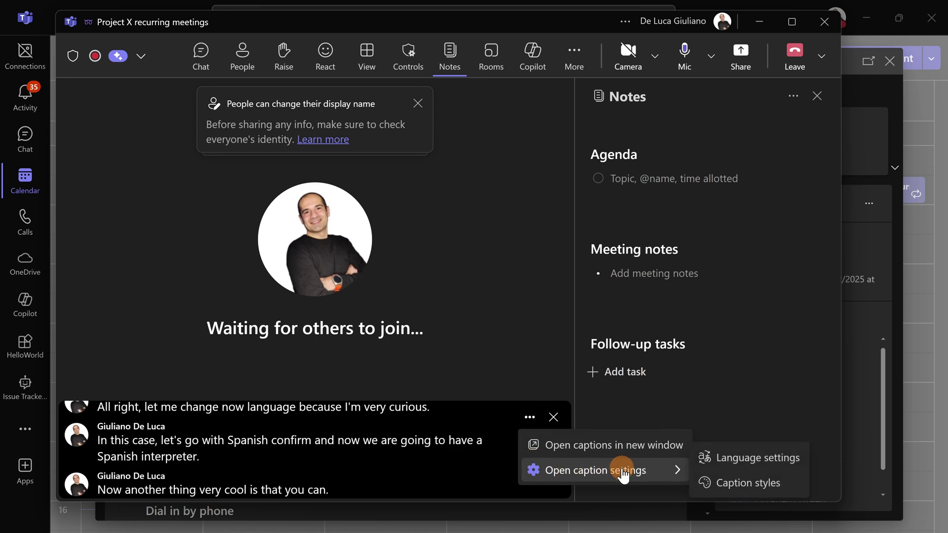
{"action": "left_click", "coordinate": [754, 461]}
{"action": "left_click", "coordinate": [751, 164]}
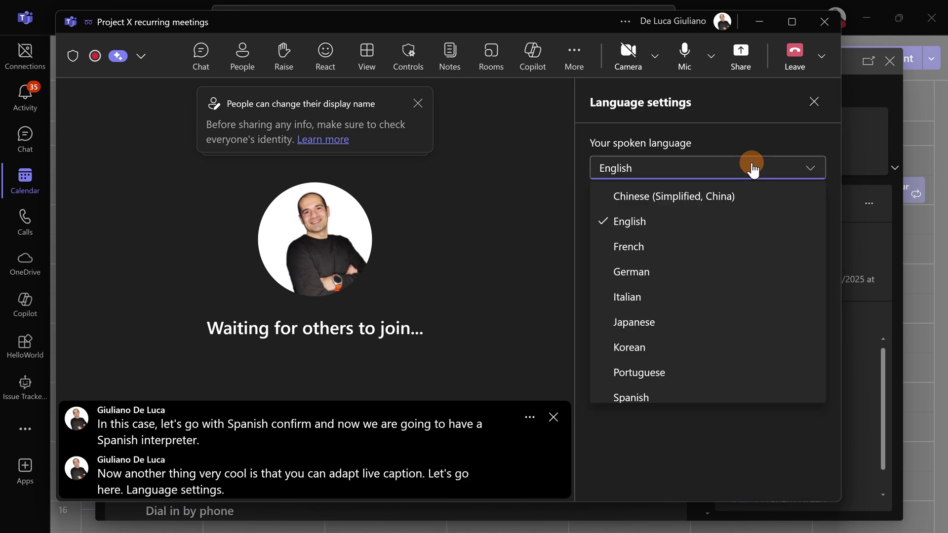
{"action": "left_click", "coordinate": [656, 387]}
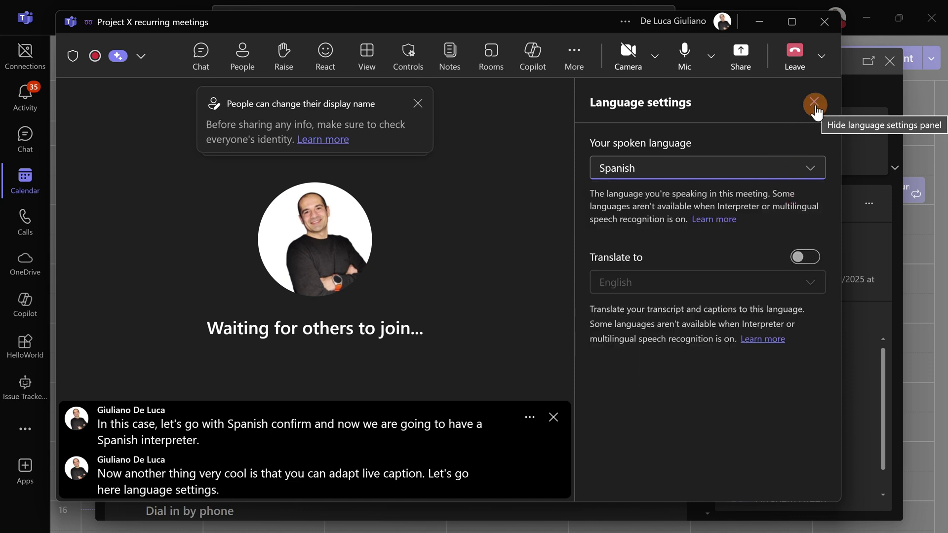
{"action": "left_click", "coordinate": [774, 166]}
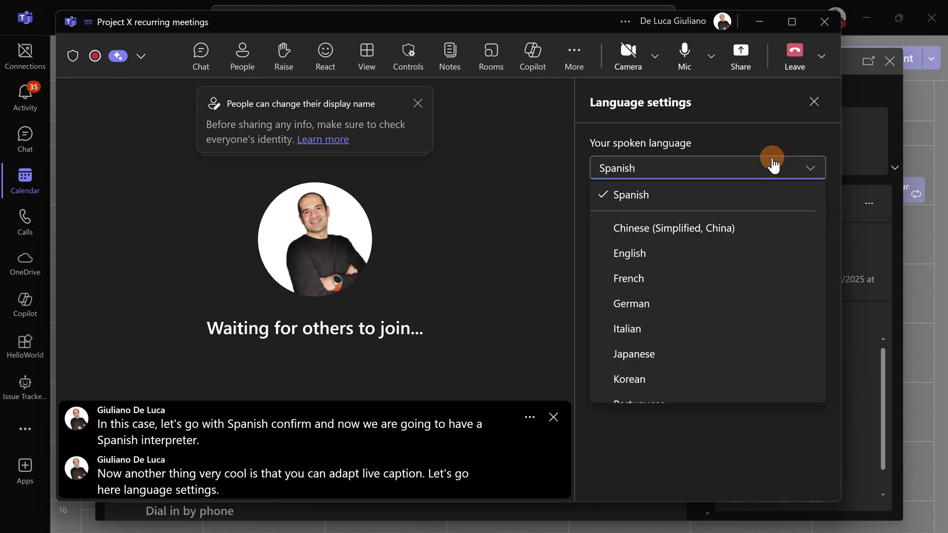
{"action": "left_click", "coordinate": [644, 257]}
- Turn on translation of the captions and transcript into Spanish and close the language settings
{"action": "left_click", "coordinate": [810, 257]}
{"action": "left_click", "coordinate": [806, 279]}
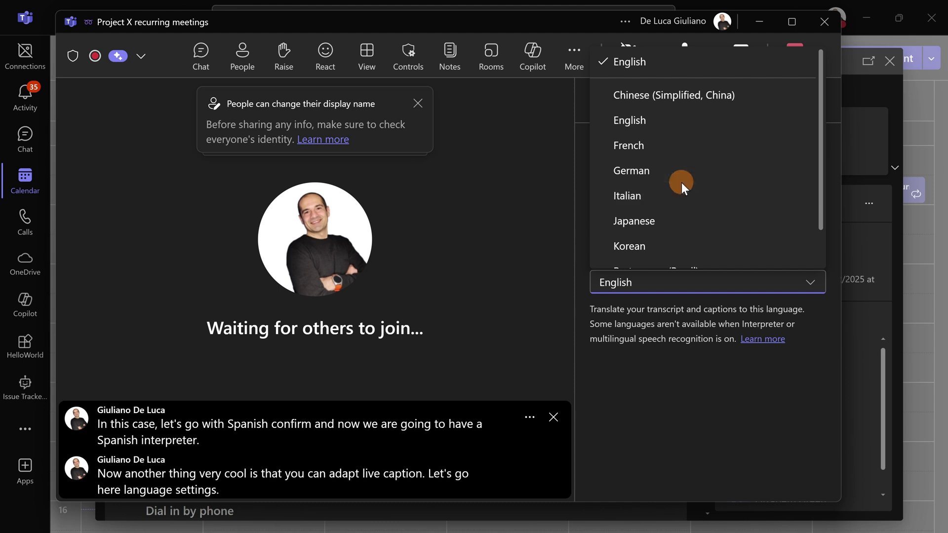
{"action": "scroll", "coordinate": [681, 182], "scroll_direction": "down", "scroll_amount": 2}
{"action": "left_click", "coordinate": [656, 253]}
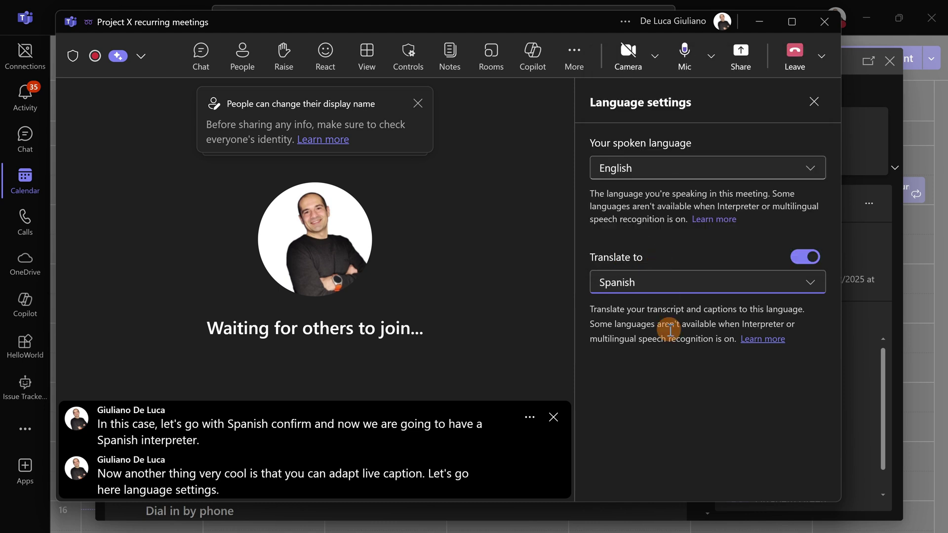
{"action": "left_click", "coordinate": [813, 104]}
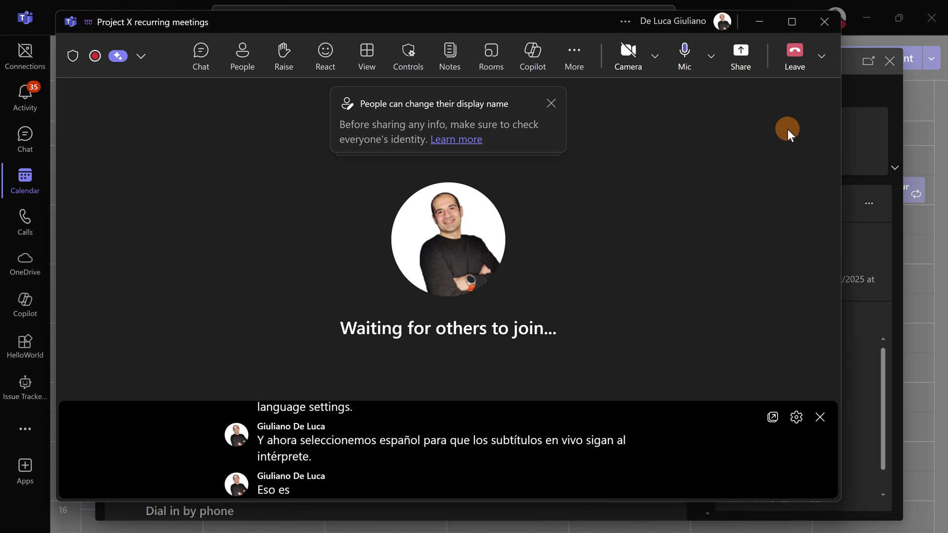
- End the meeting
{"action": "left_click", "coordinate": [822, 61]}
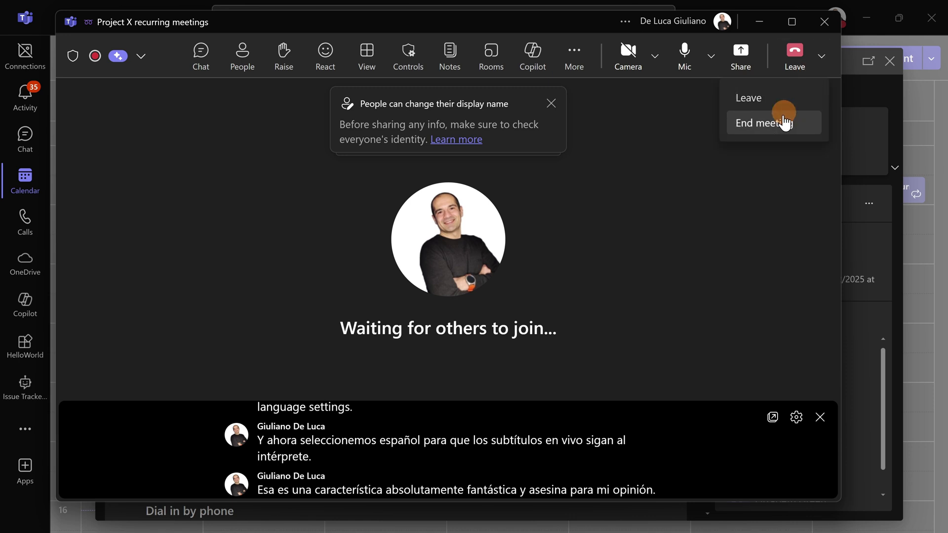